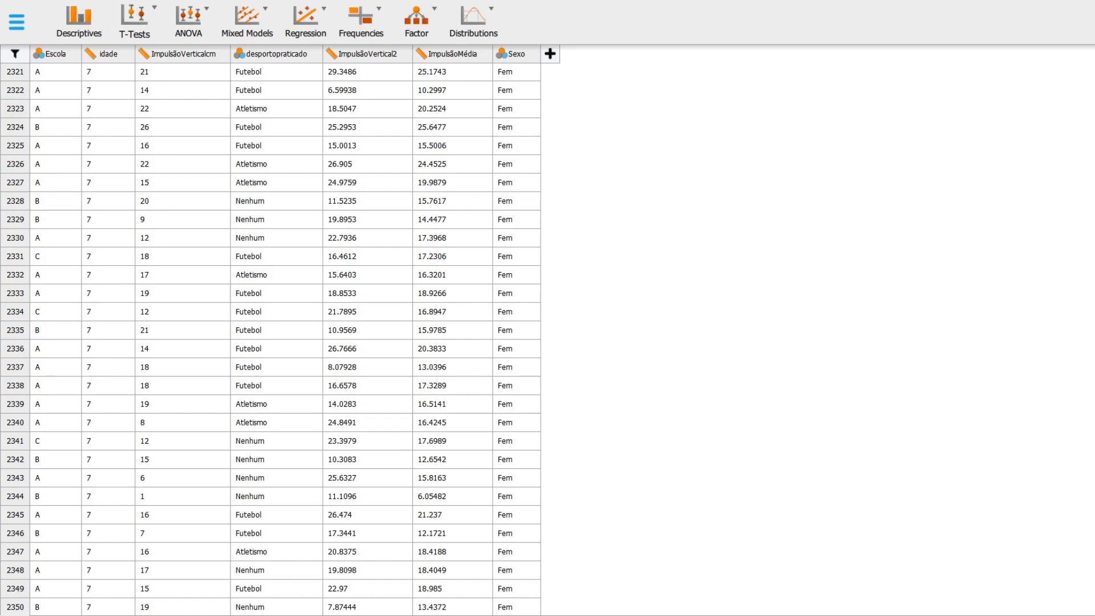
Step: Run a classical independent samples t-test on ImpulsãoVertical2 with Sexo as the grouping variable
click(134, 20)
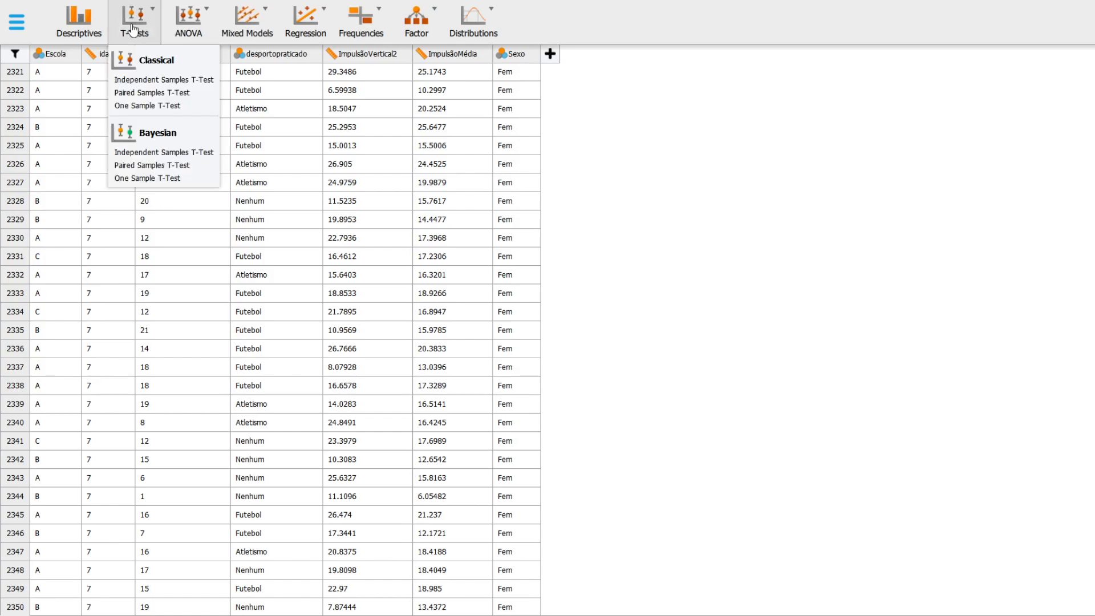
click(153, 80)
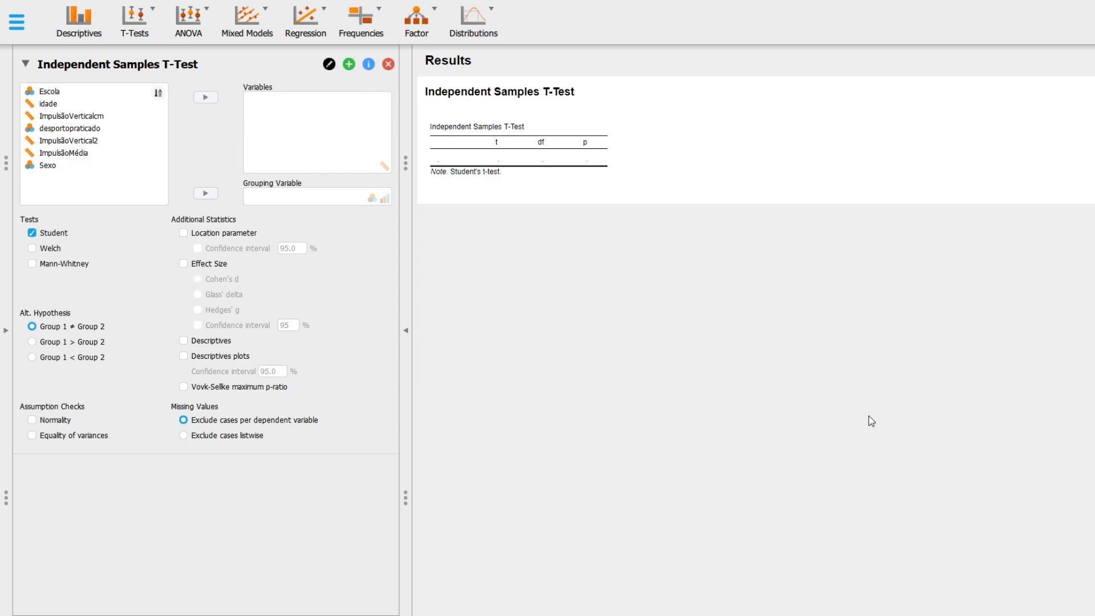
click(100, 142)
click(205, 98)
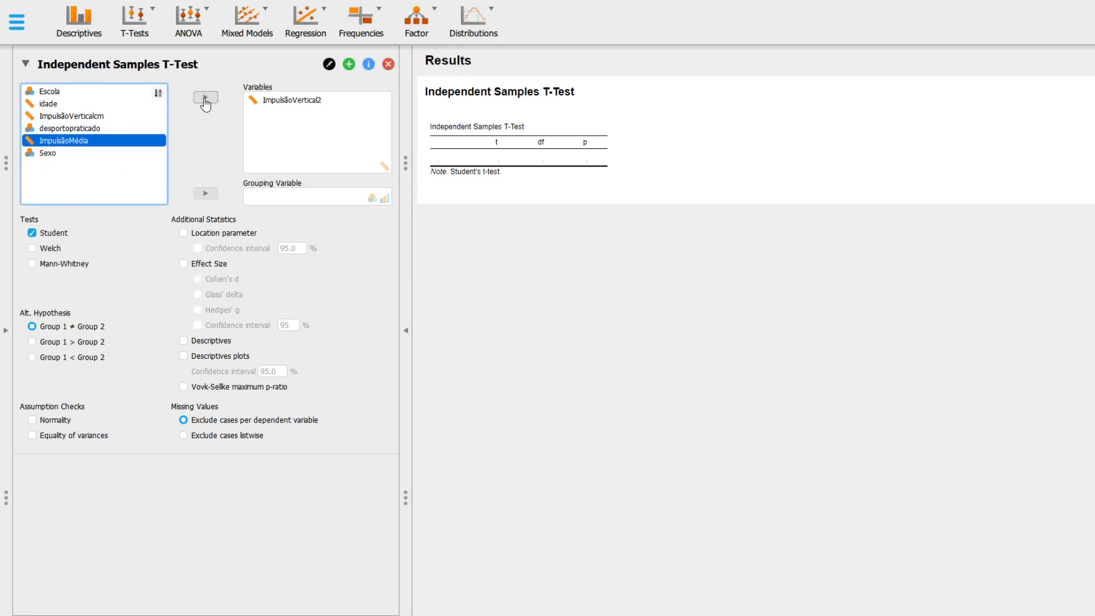
click(50, 154)
click(205, 193)
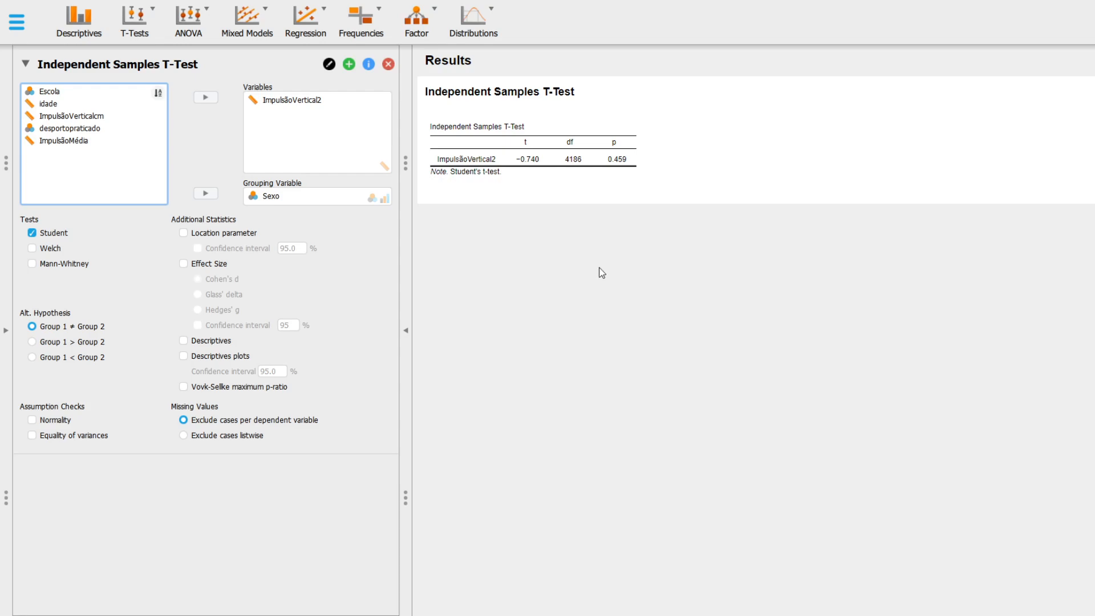
Step: Add the normality and equality of variances checks to the independent samples t-test, and collapse its settings
click(32, 419)
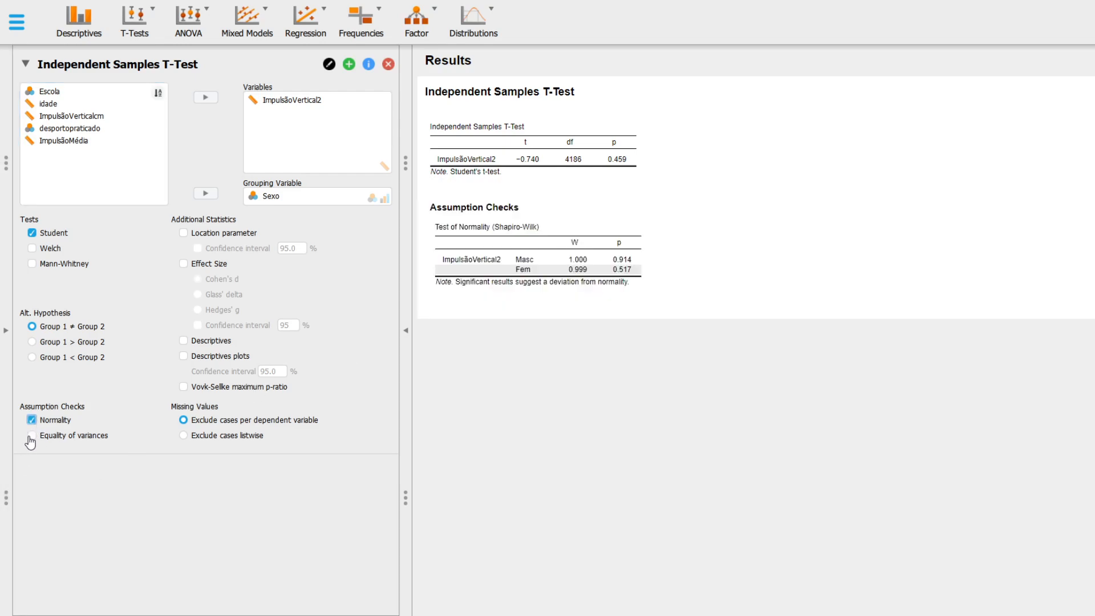
click(32, 436)
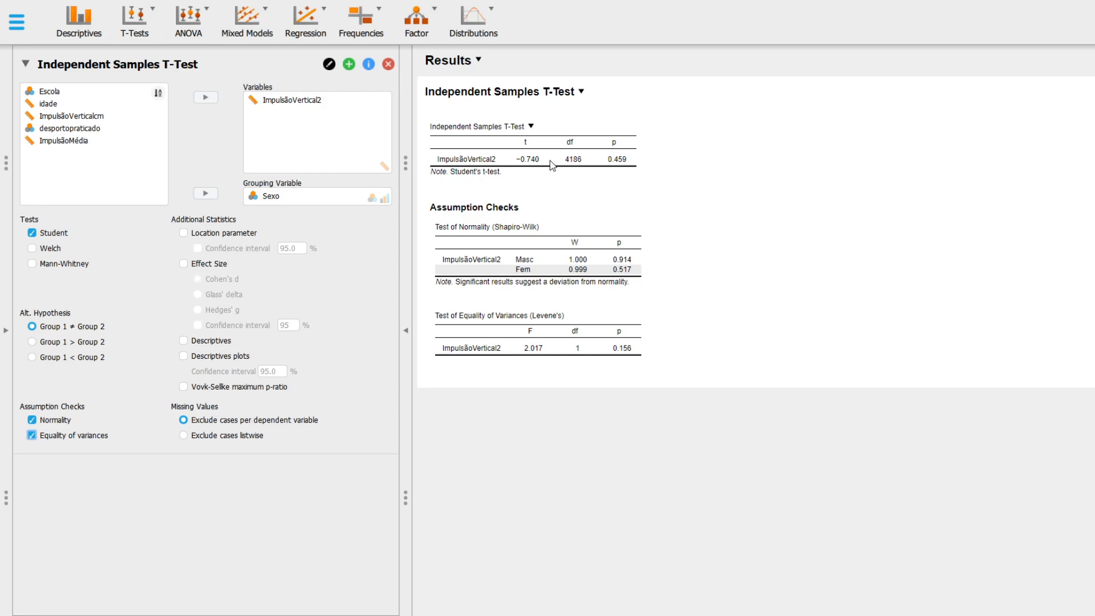
click(25, 65)
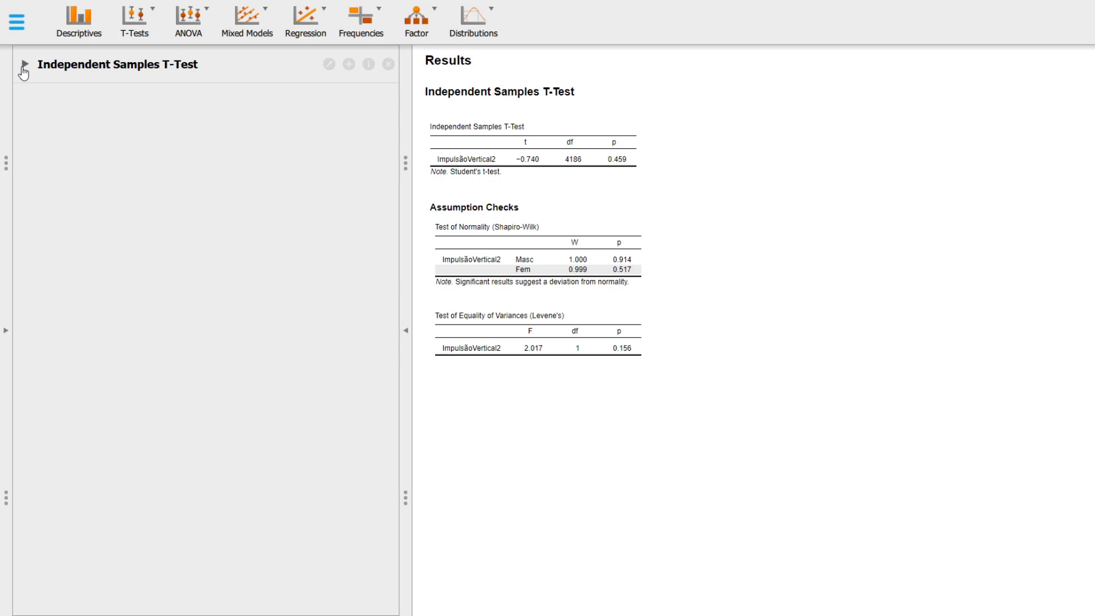
Step: Run a classical paired samples t-test comparing ImpulsãoVertical2 with ImpulsãoMédia
click(142, 35)
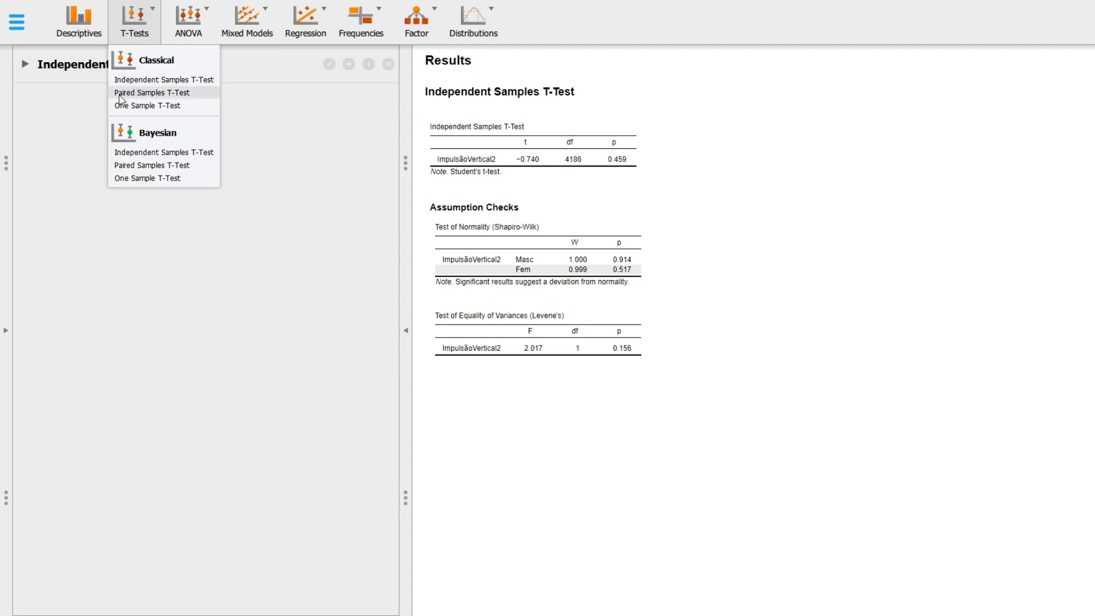
click(181, 95)
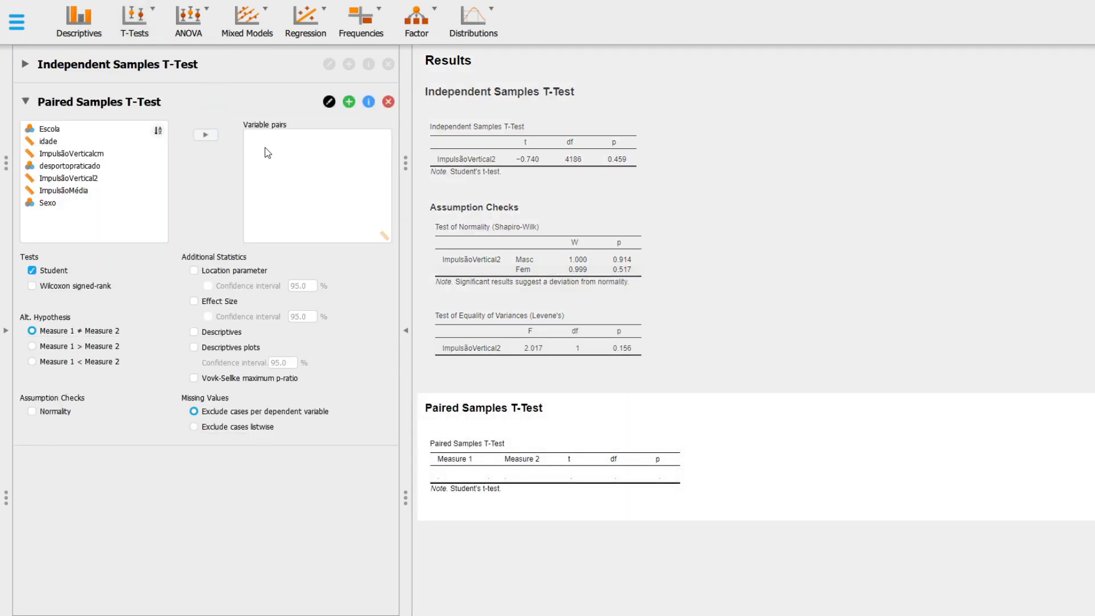
click(125, 179)
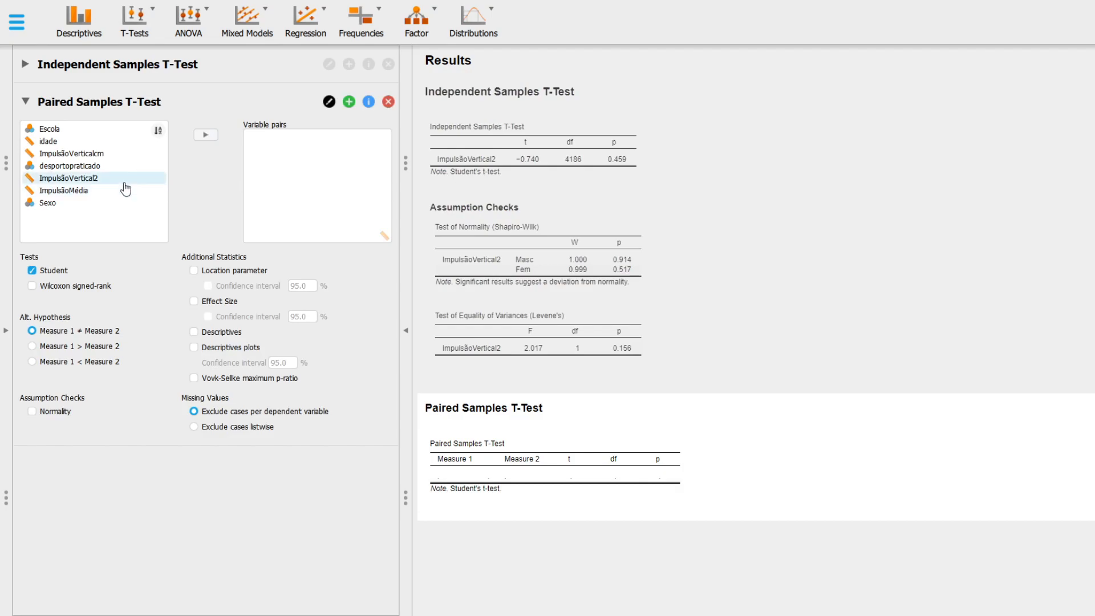
click(206, 135)
click(58, 192)
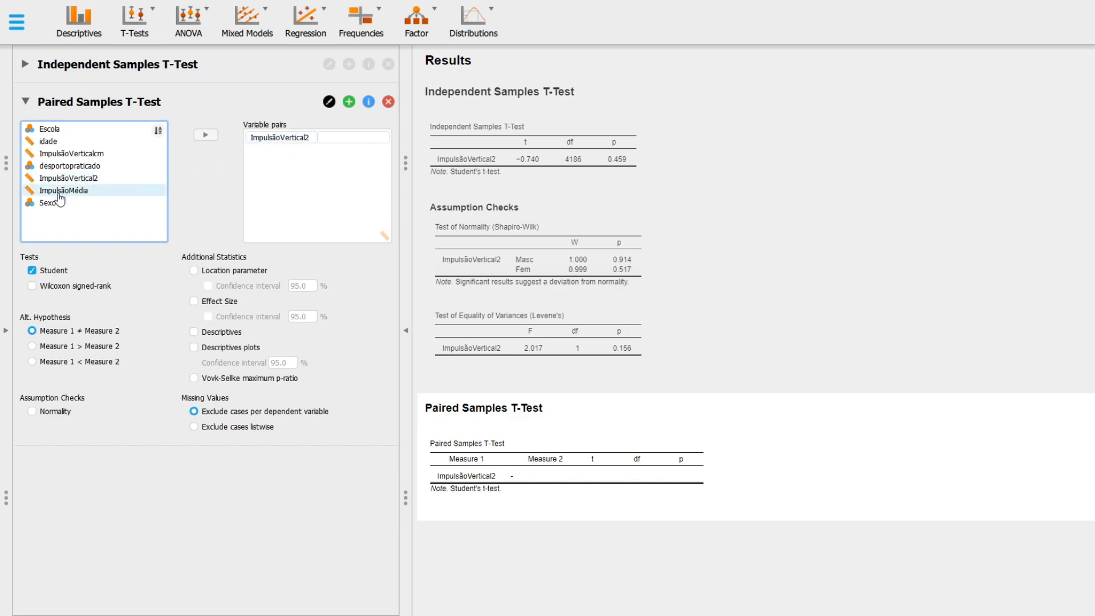
click(60, 195)
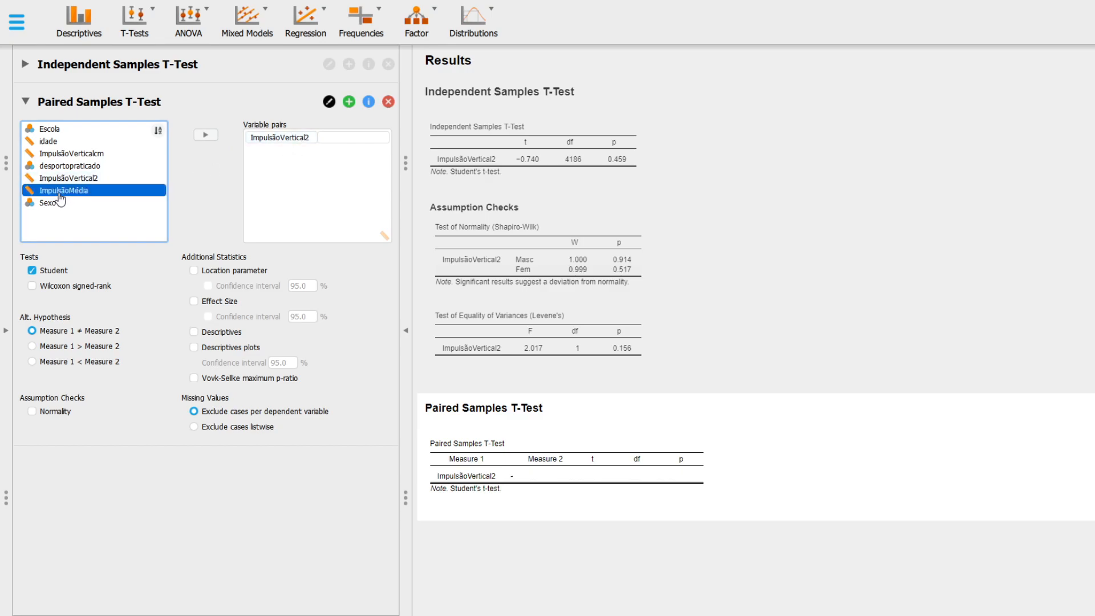
click(205, 135)
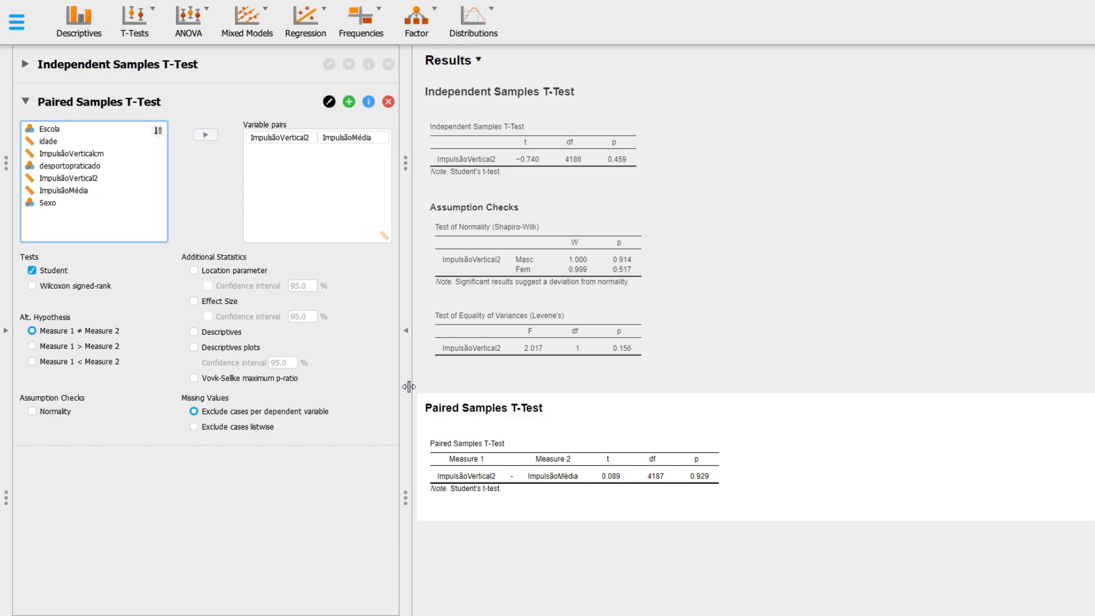
Step: Add the normality check to the paired samples test and replace the Student test with the Wilcoxon signed-rank test
click(32, 412)
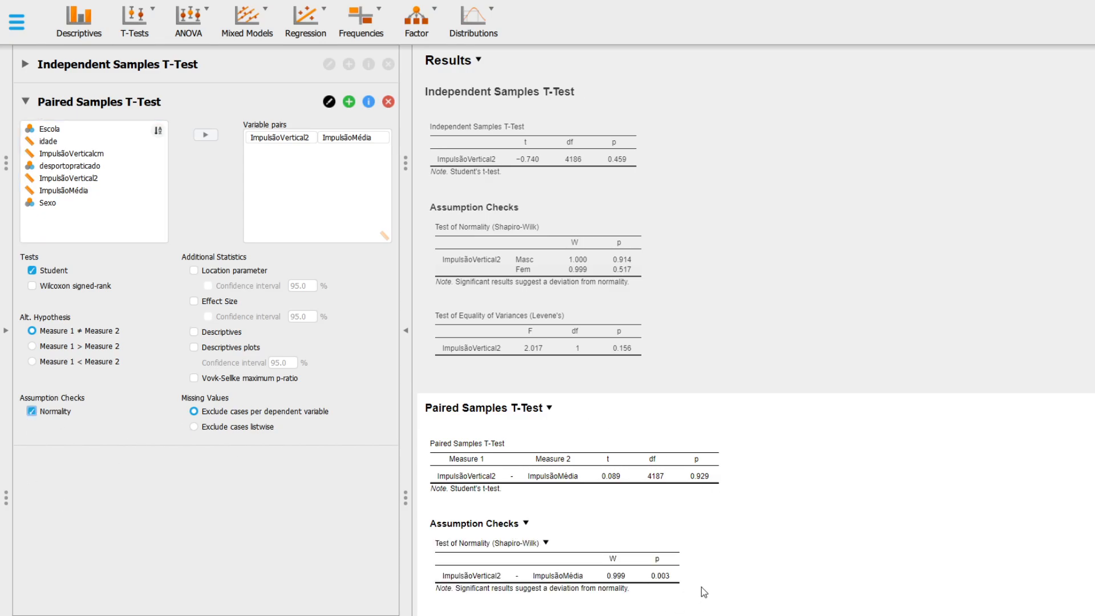
scroll(704, 592, down, 1)
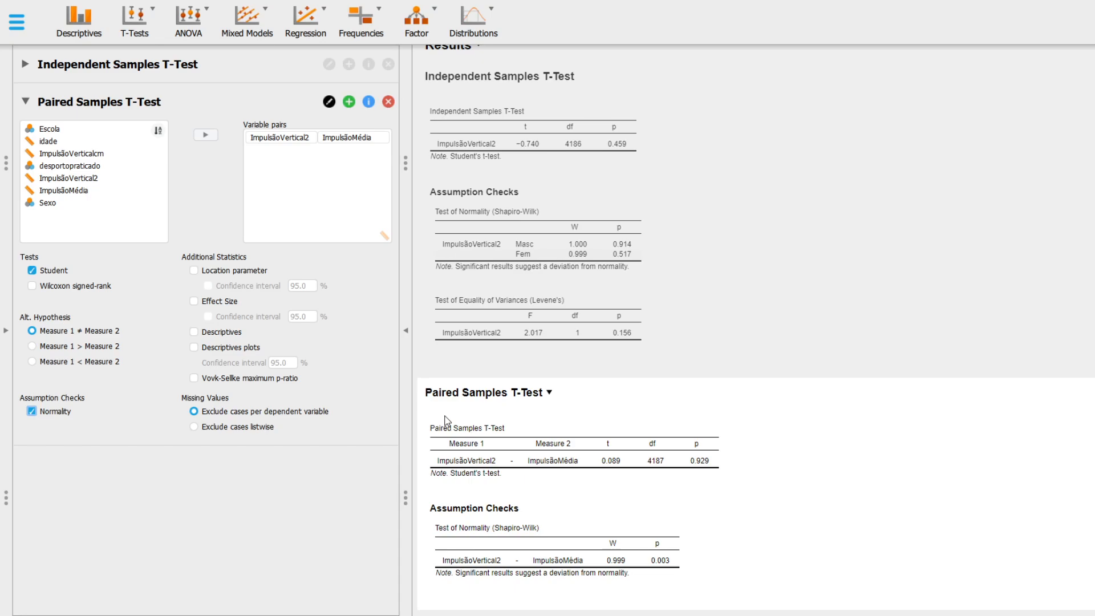
click(33, 272)
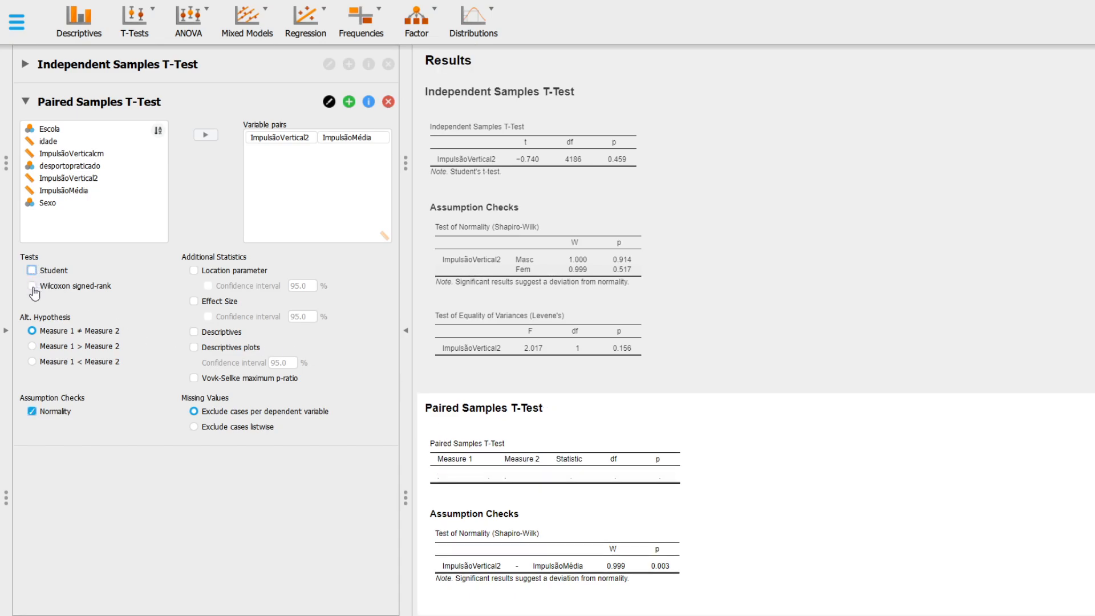
click(32, 286)
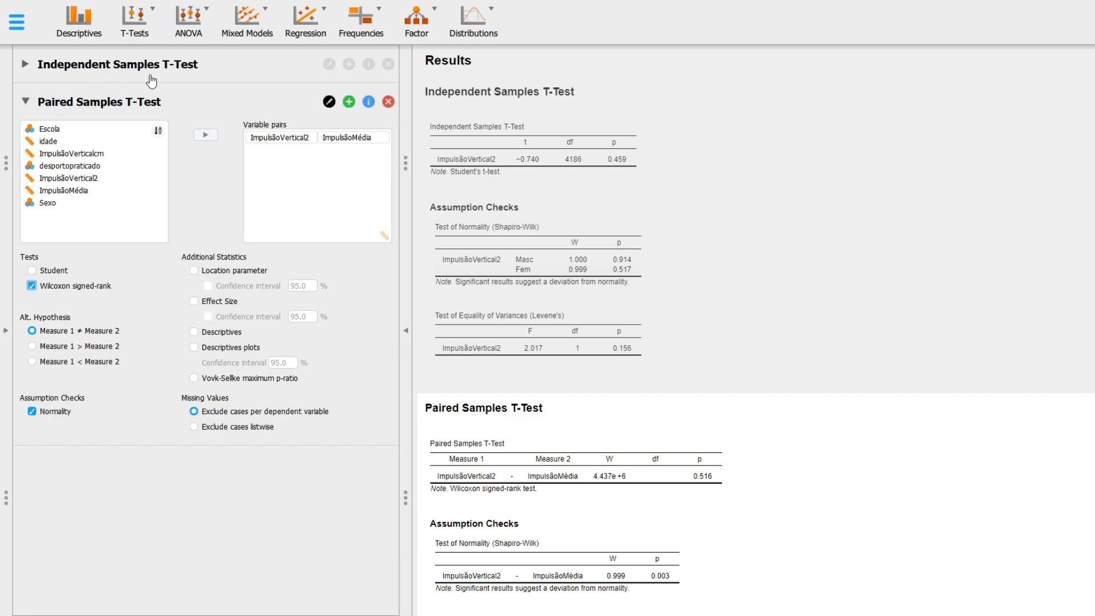
Step: Run a classical ANOVA with ImpulsãoVertical2 as the dependent variable and Escola as the fixed factor
click(187, 37)
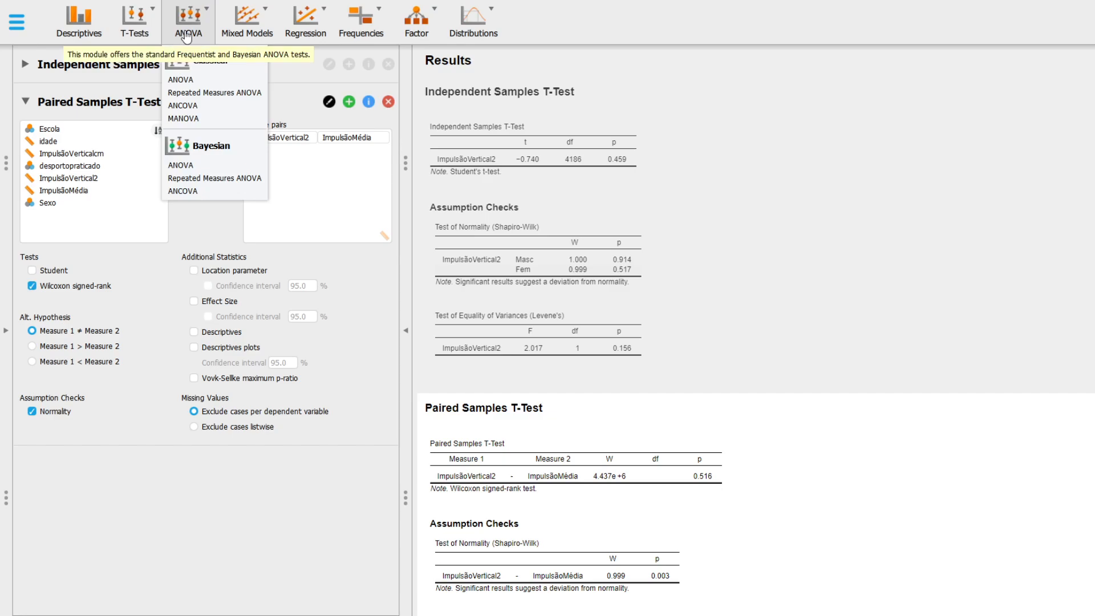
click(180, 80)
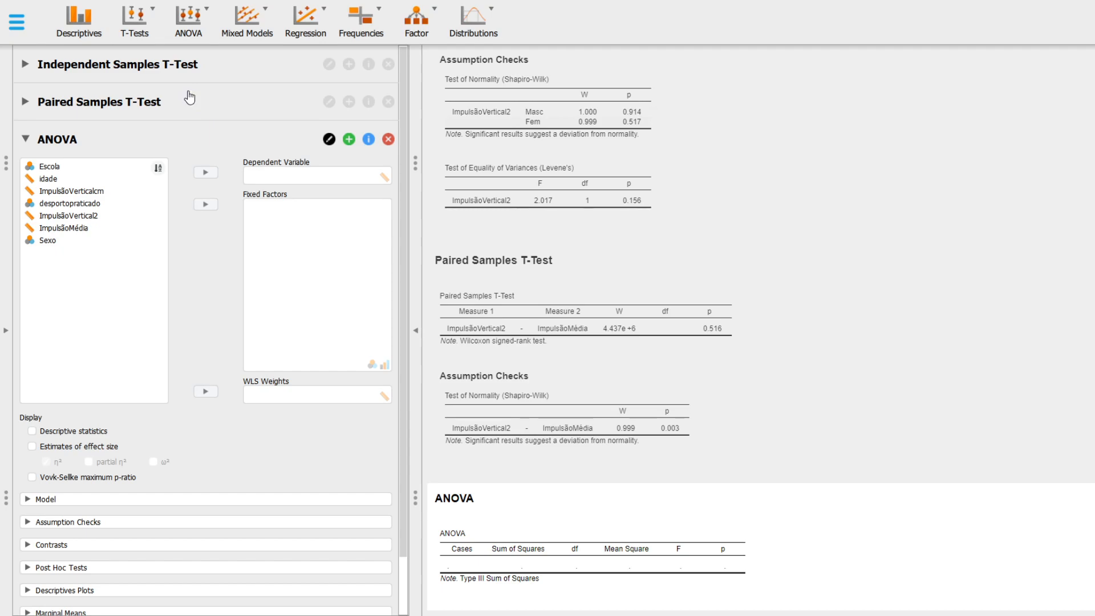
click(78, 221)
click(207, 174)
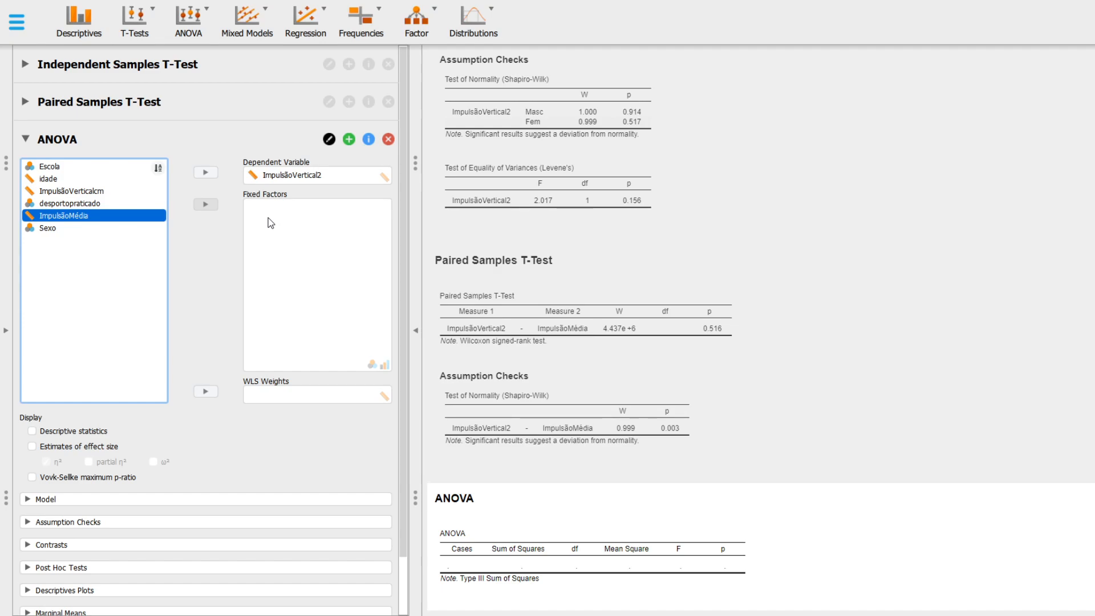
click(65, 169)
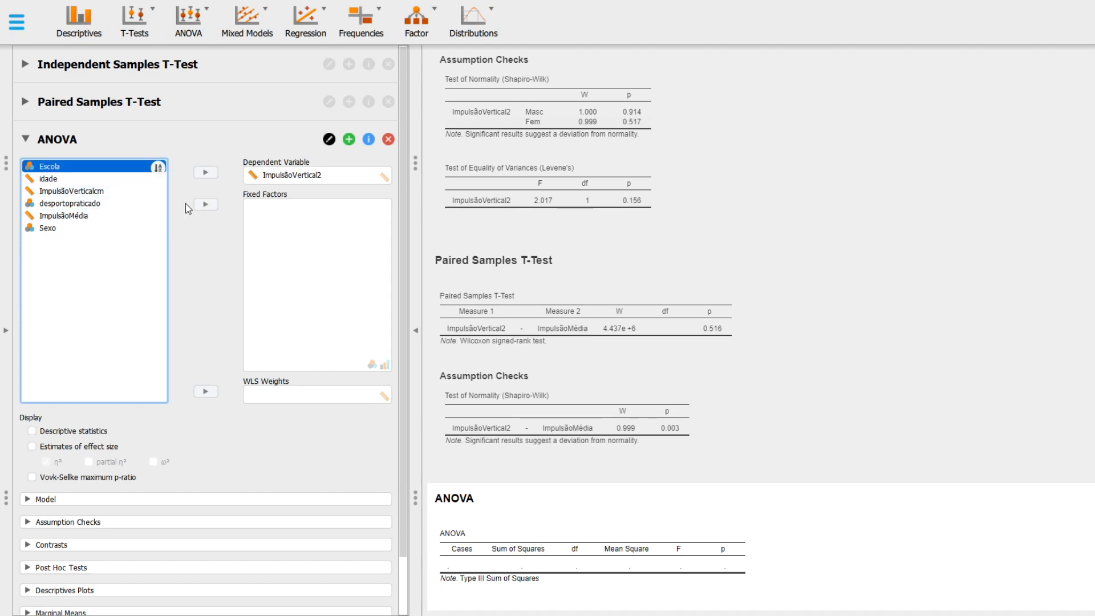
click(206, 205)
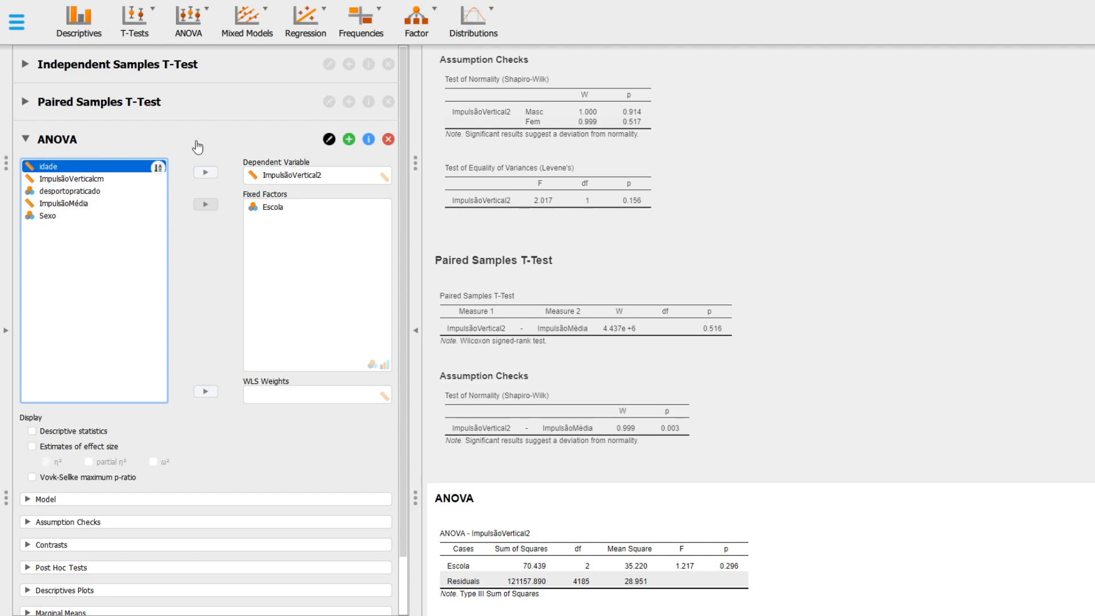
Step: Add homogeneity tests to the ANOVA's assumption checks
scroll(741, 473, down, 1)
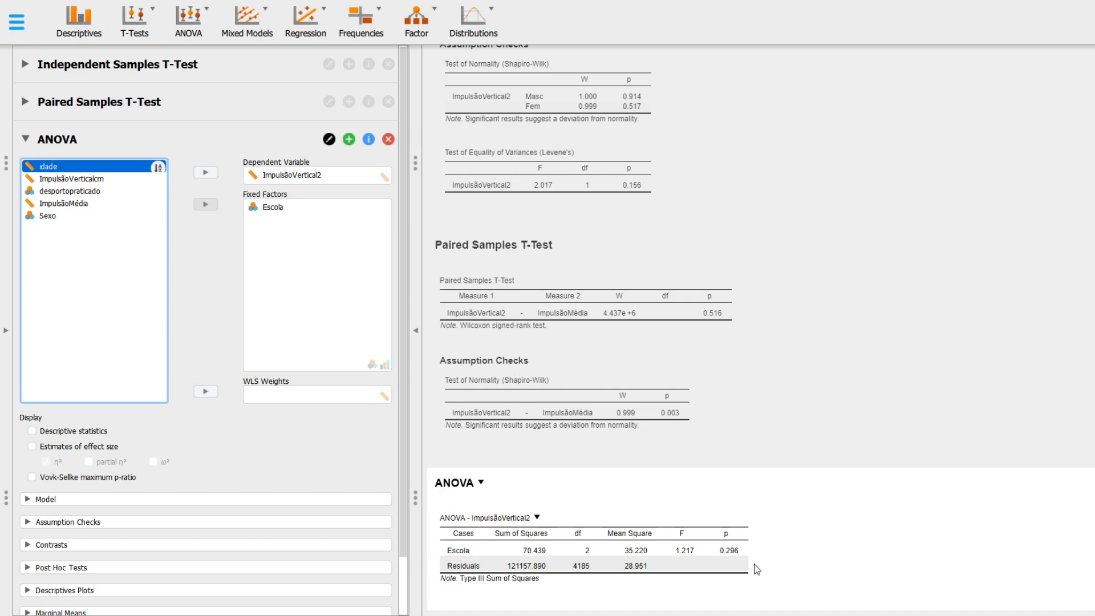
click(61, 528)
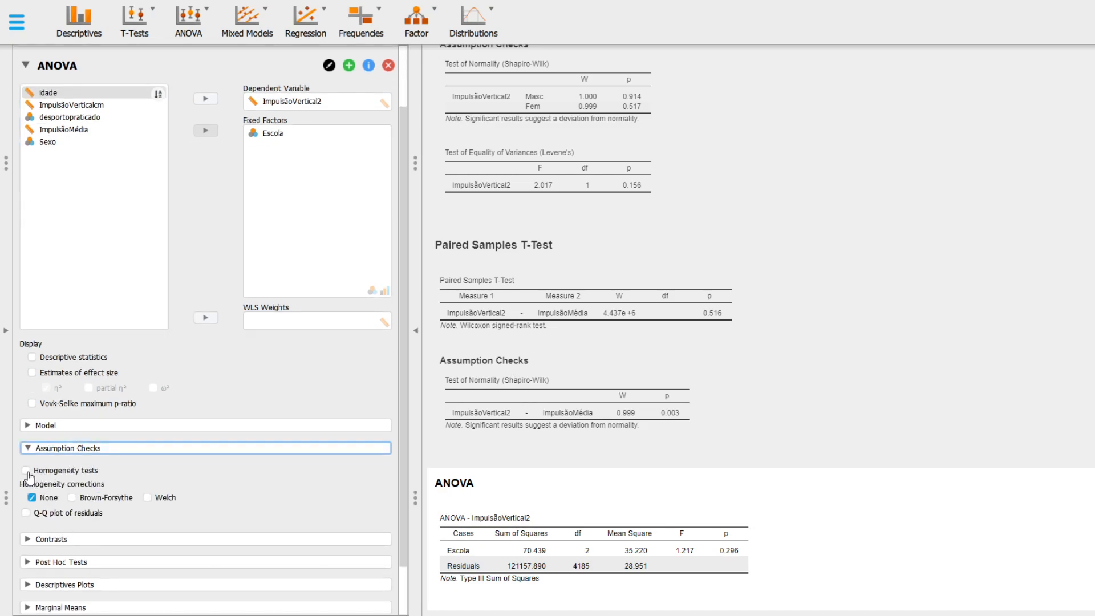
click(27, 471)
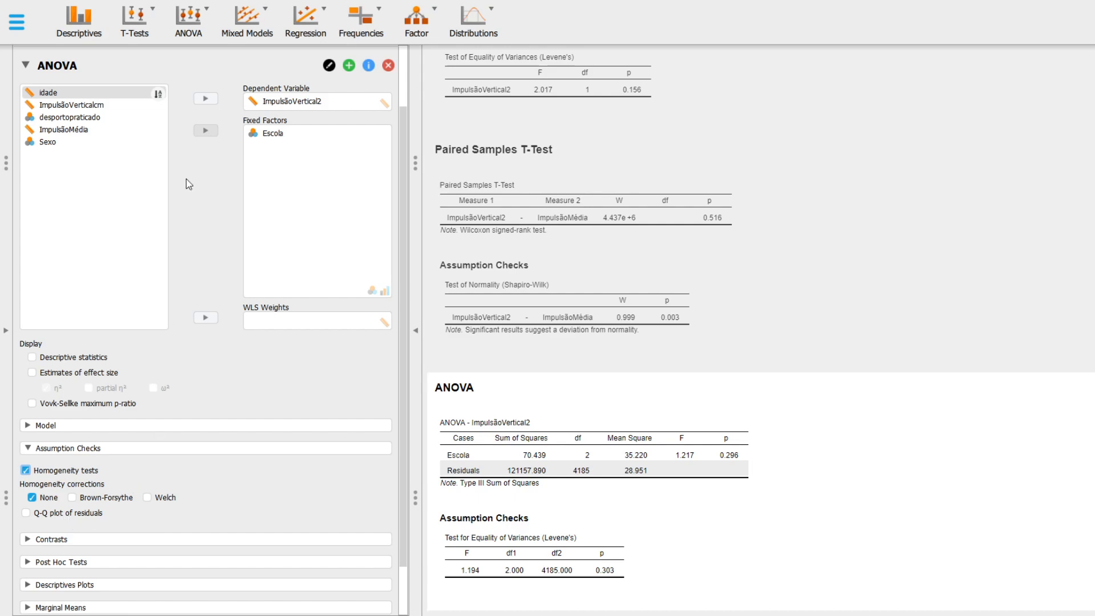
Step: Compute descriptive statistics for ImpulsãoVertical2 split by Escola, and include the Shapiro-Wilk test
click(72, 41)
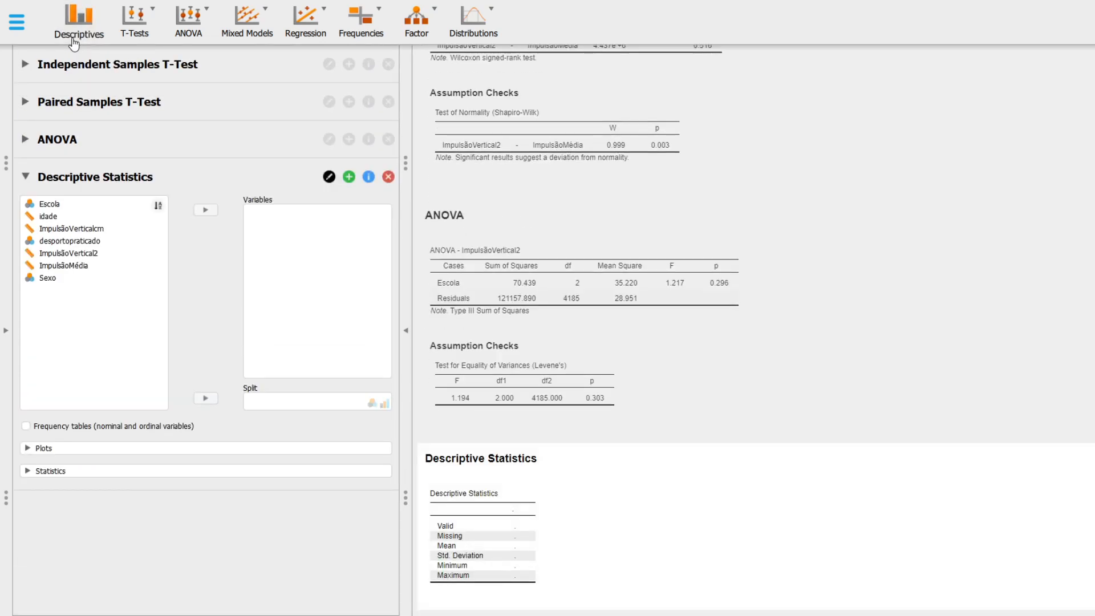
click(84, 255)
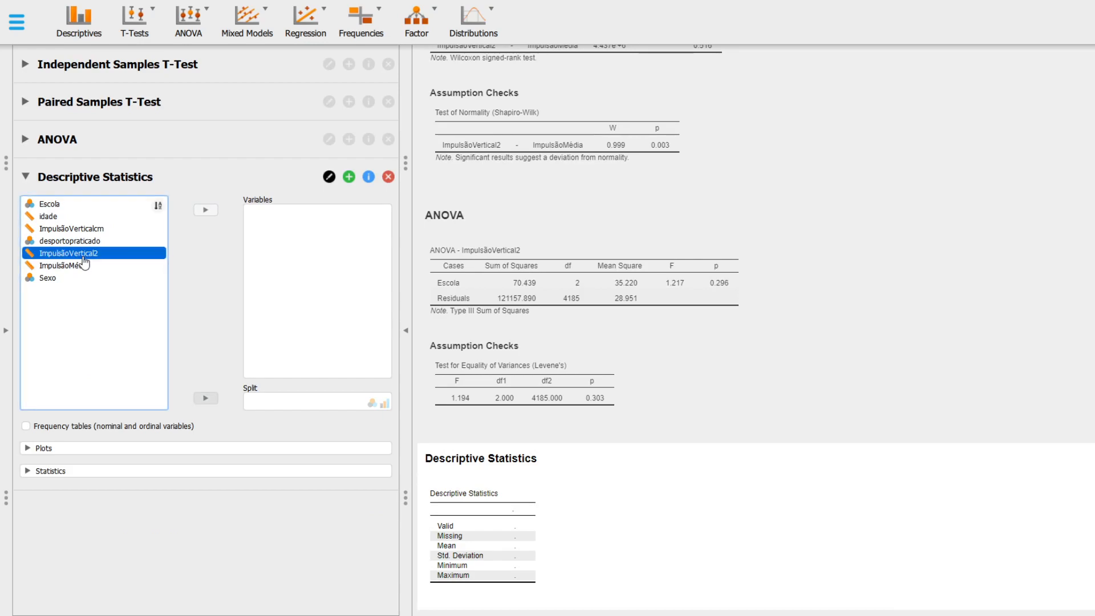
click(205, 210)
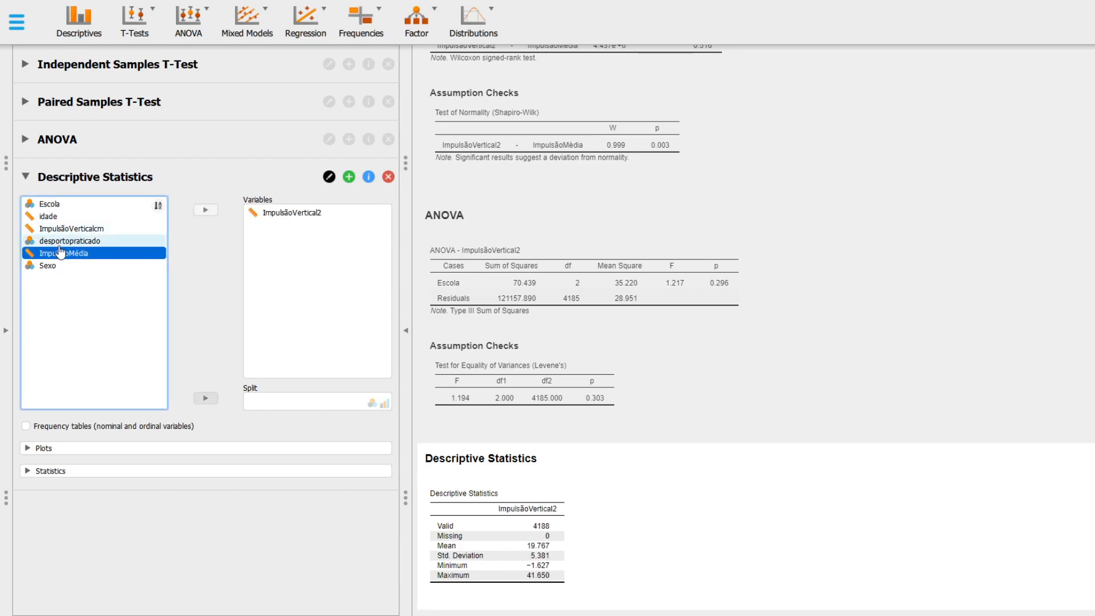
click(64, 204)
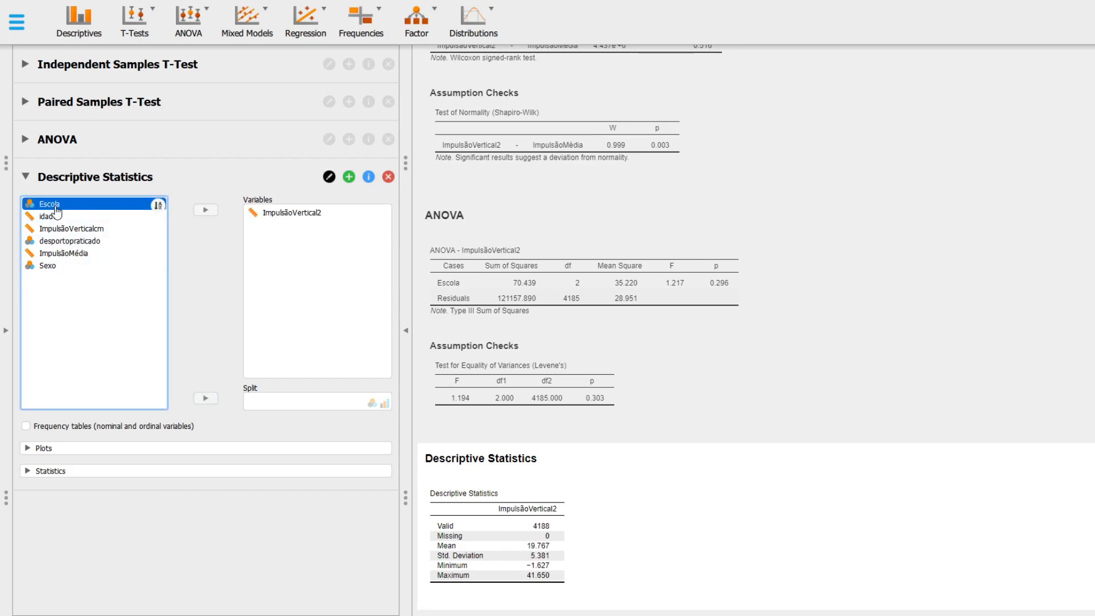
click(205, 398)
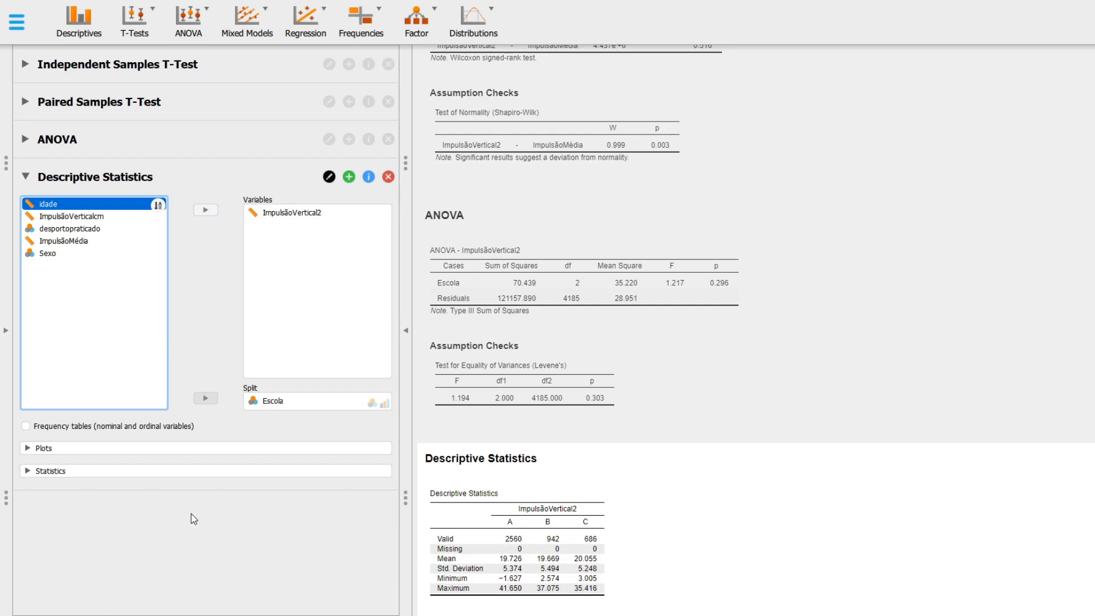
click(63, 472)
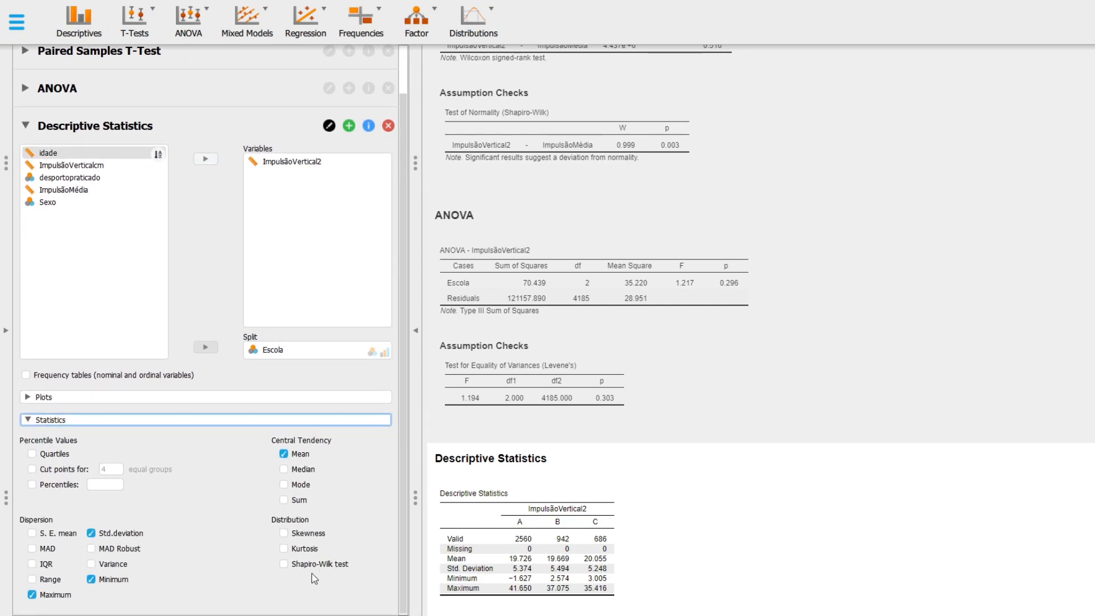
click(284, 565)
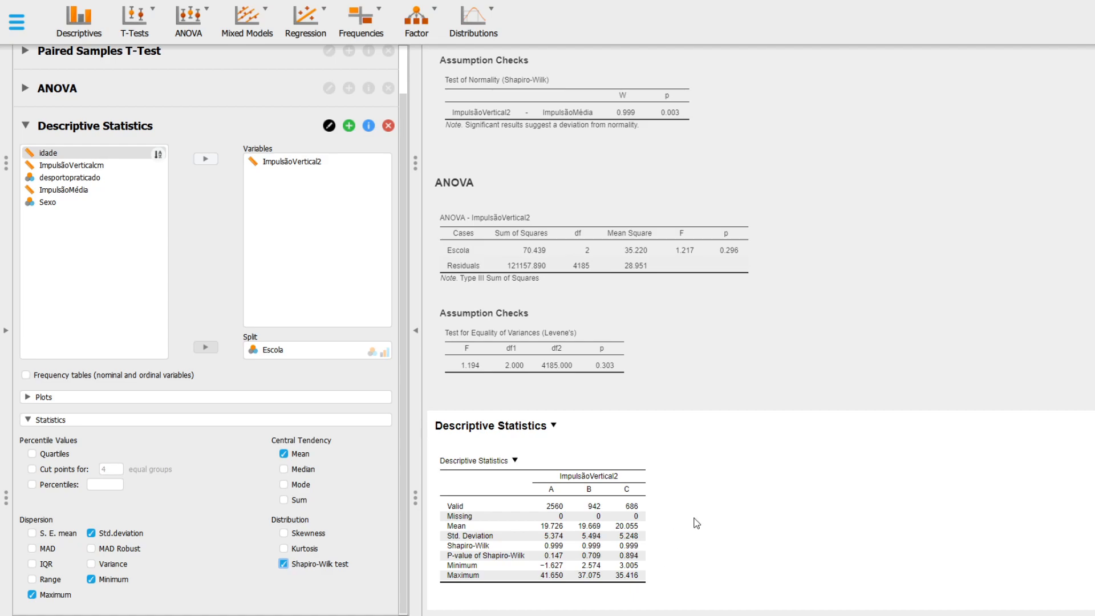
click(195, 100)
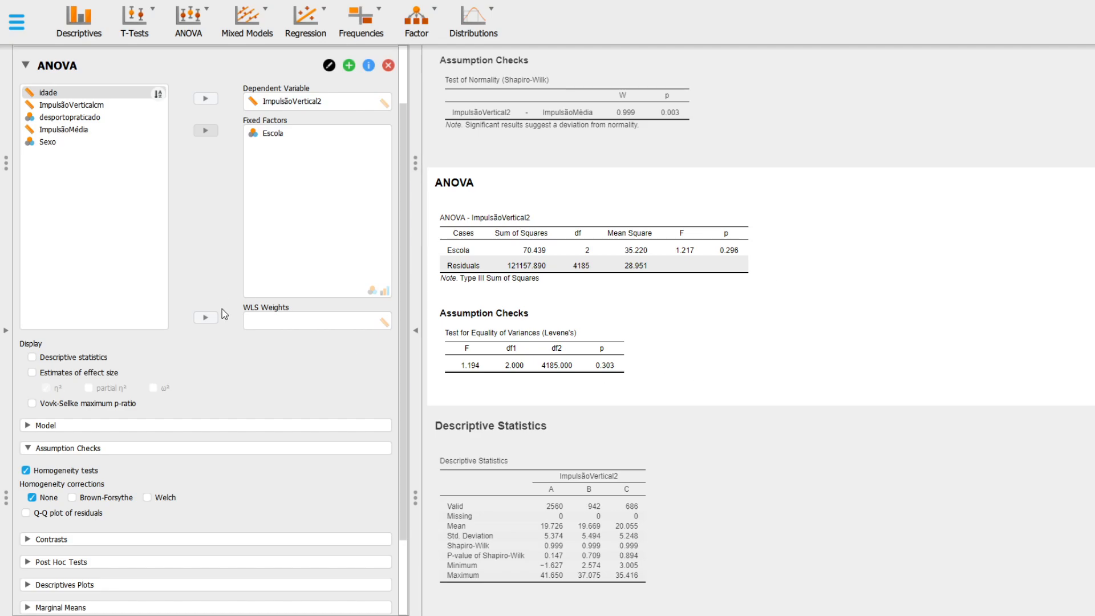
scroll(249, 248, down, 3)
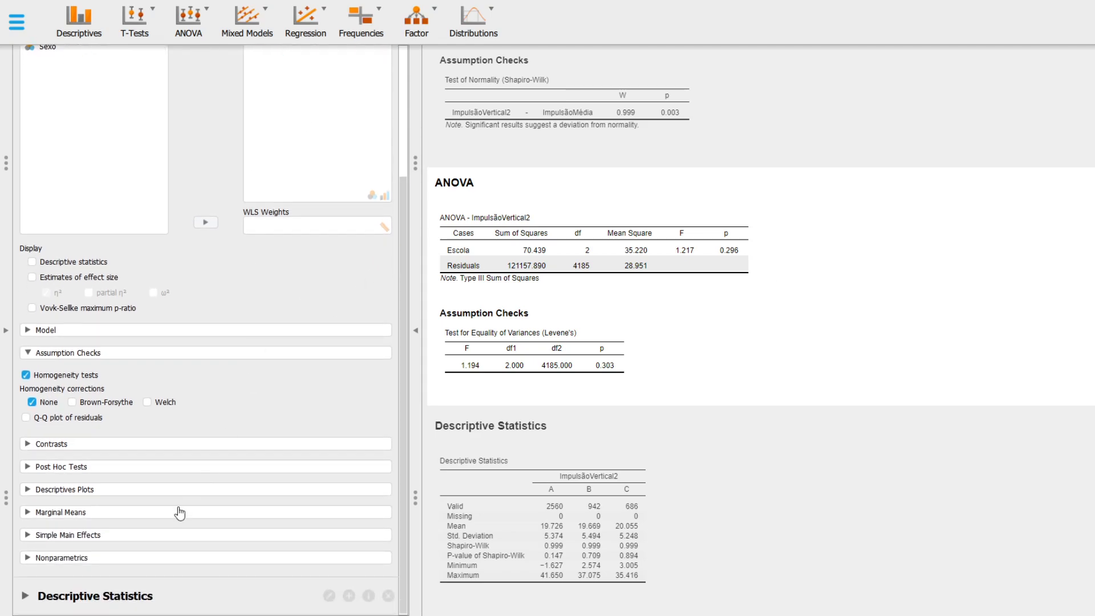
click(164, 598)
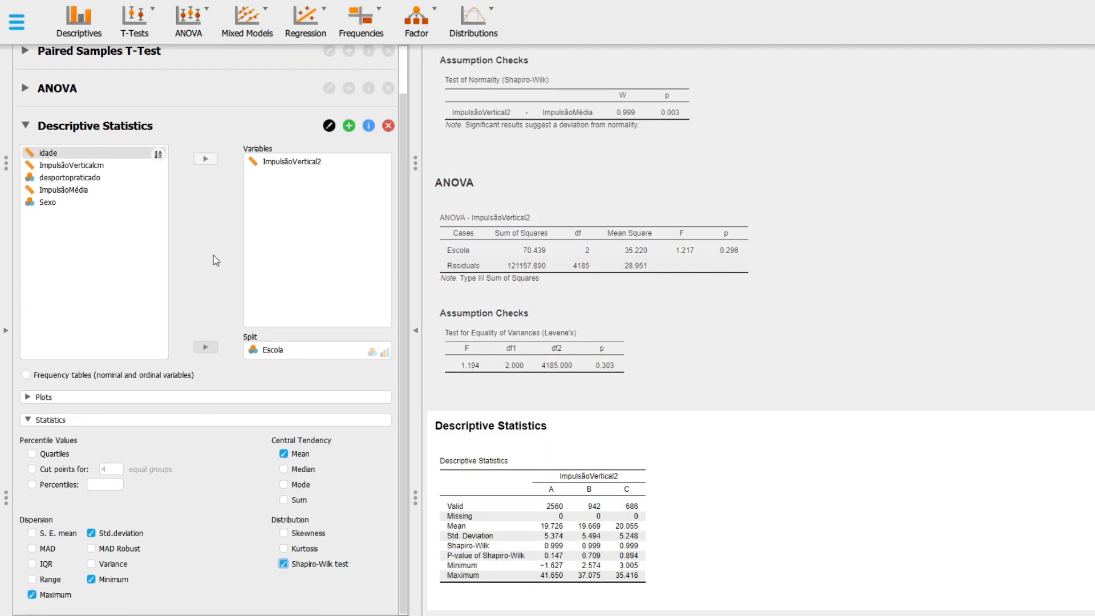
Step: Add boxplots of ImpulsãoVertical2 split by Escola to the descriptive statistics
click(113, 399)
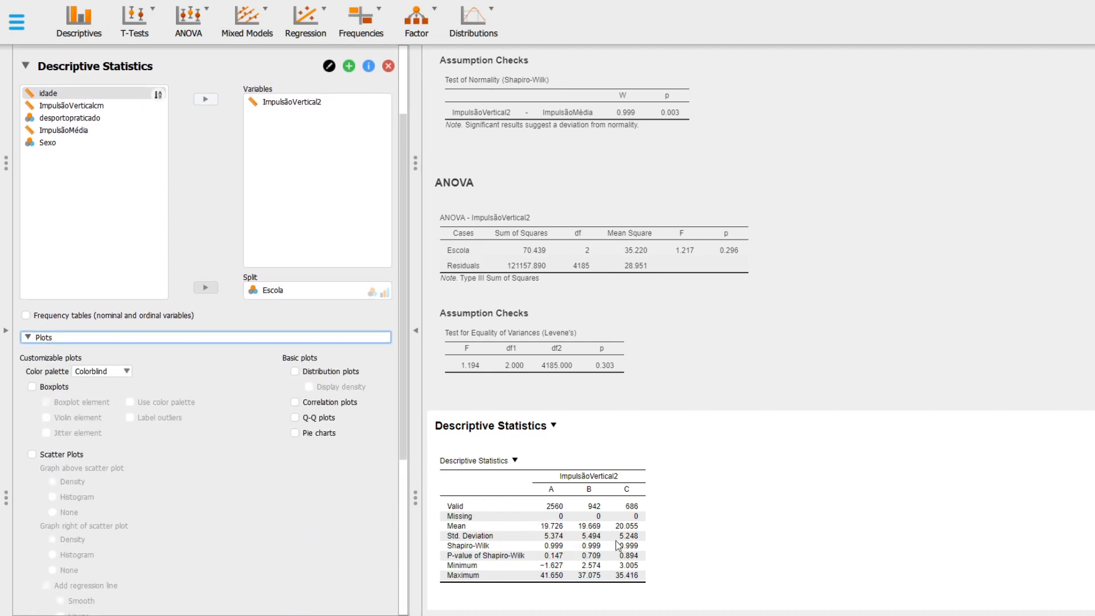
click(32, 388)
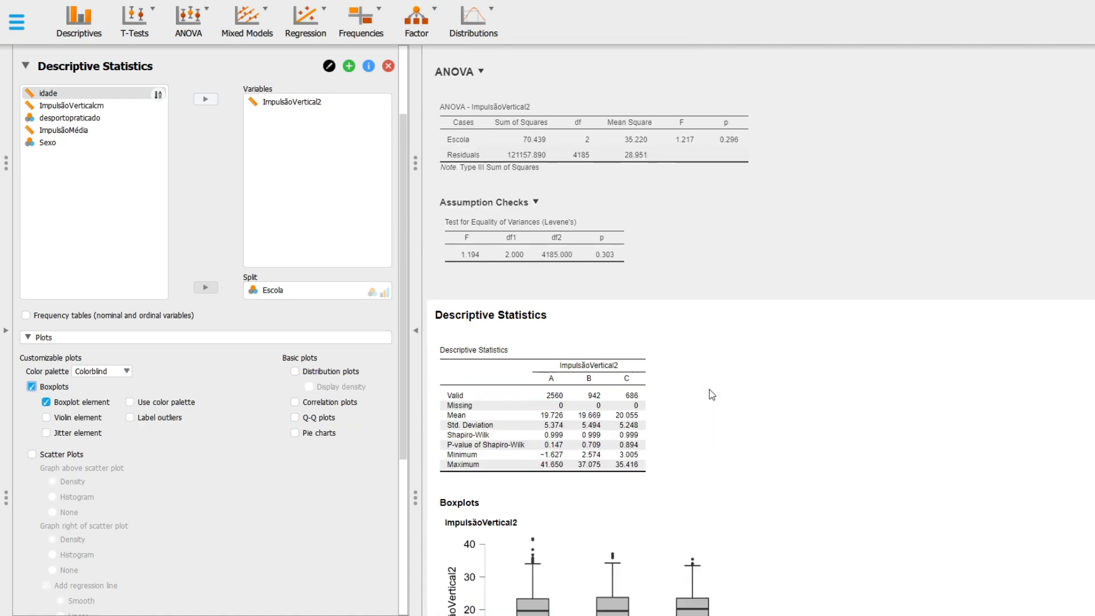
scroll(704, 392, down, 1)
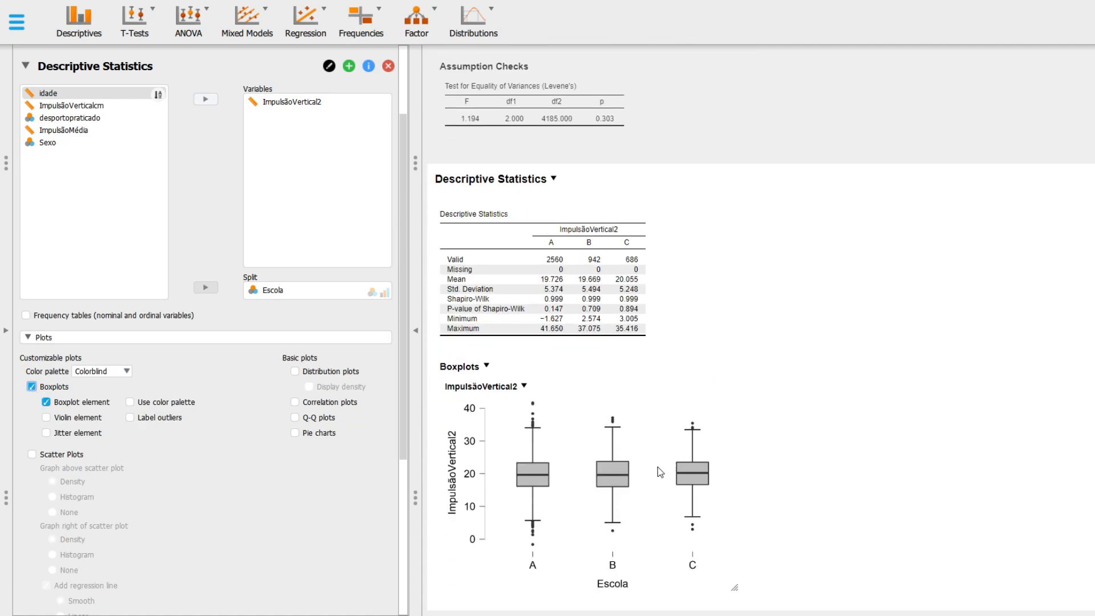